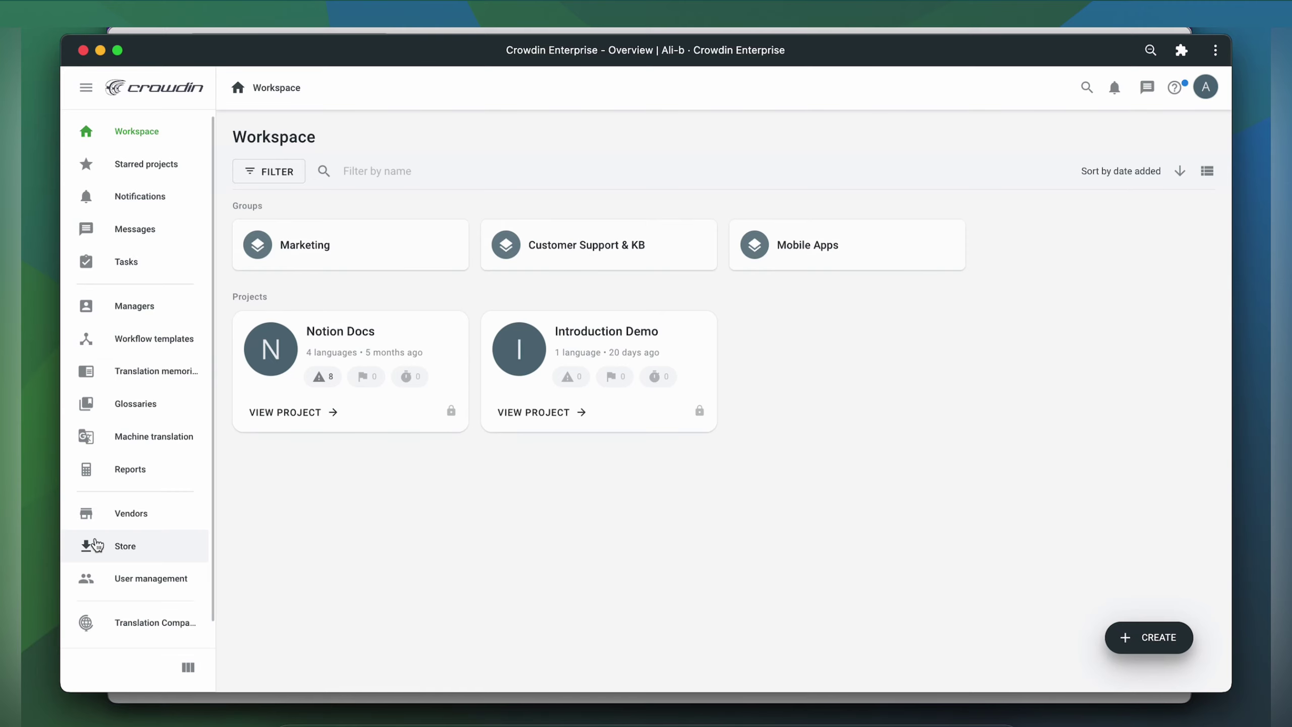
- Search the Store for 'App', install App Store Connect, and go back to the workspace
click(125, 546)
text(App)
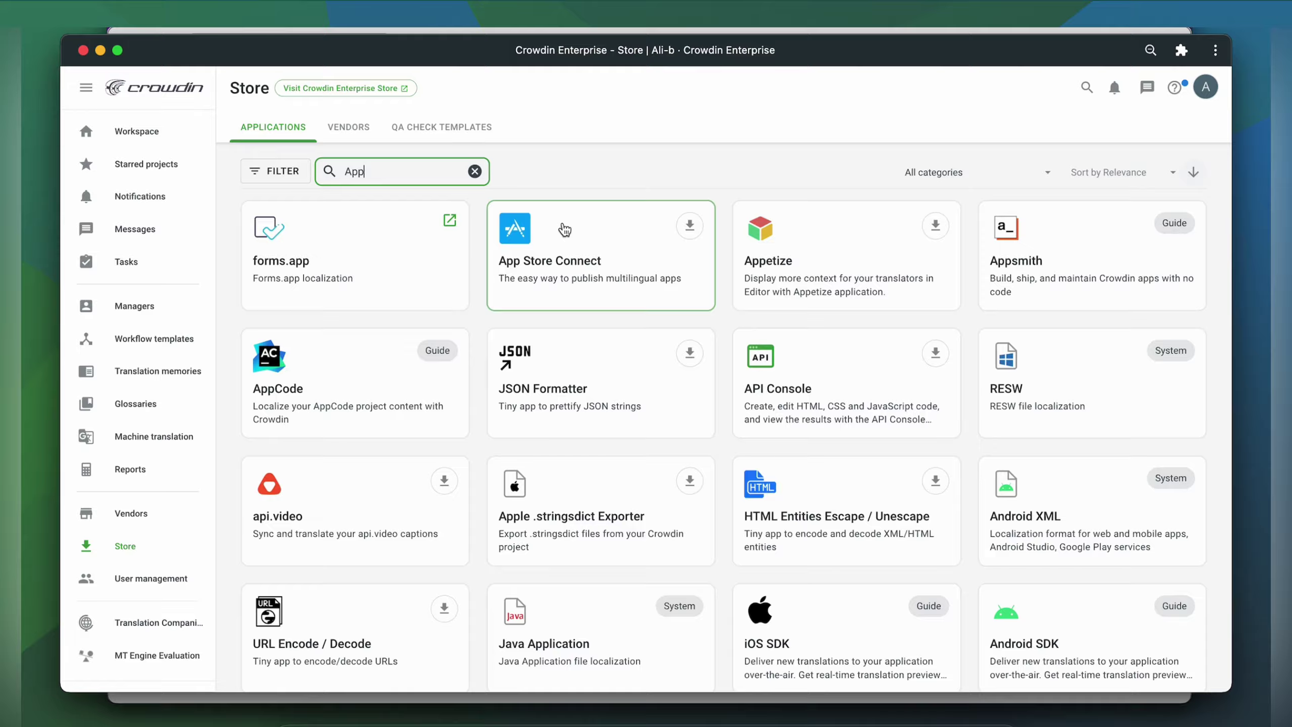
click(690, 226)
click(514, 562)
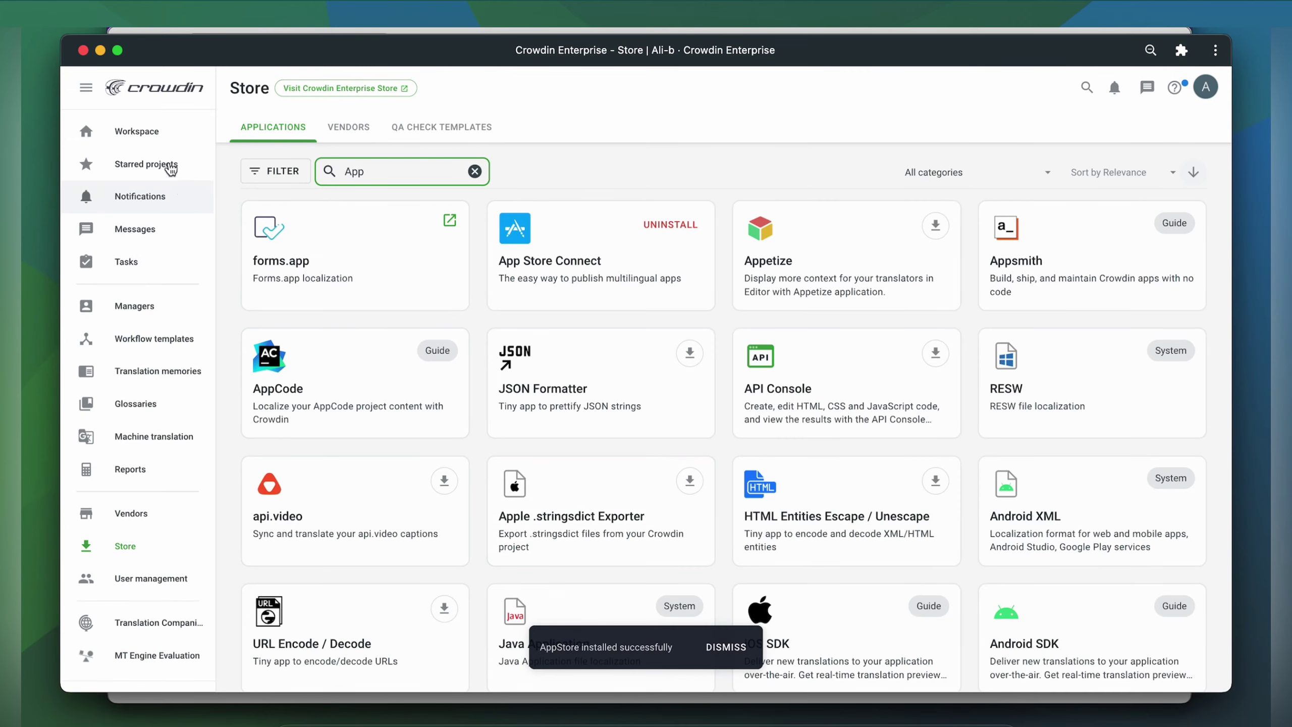
click(147, 129)
- Open the Introduction Demo project's Integrations and choose the AppStore integration
click(595, 330)
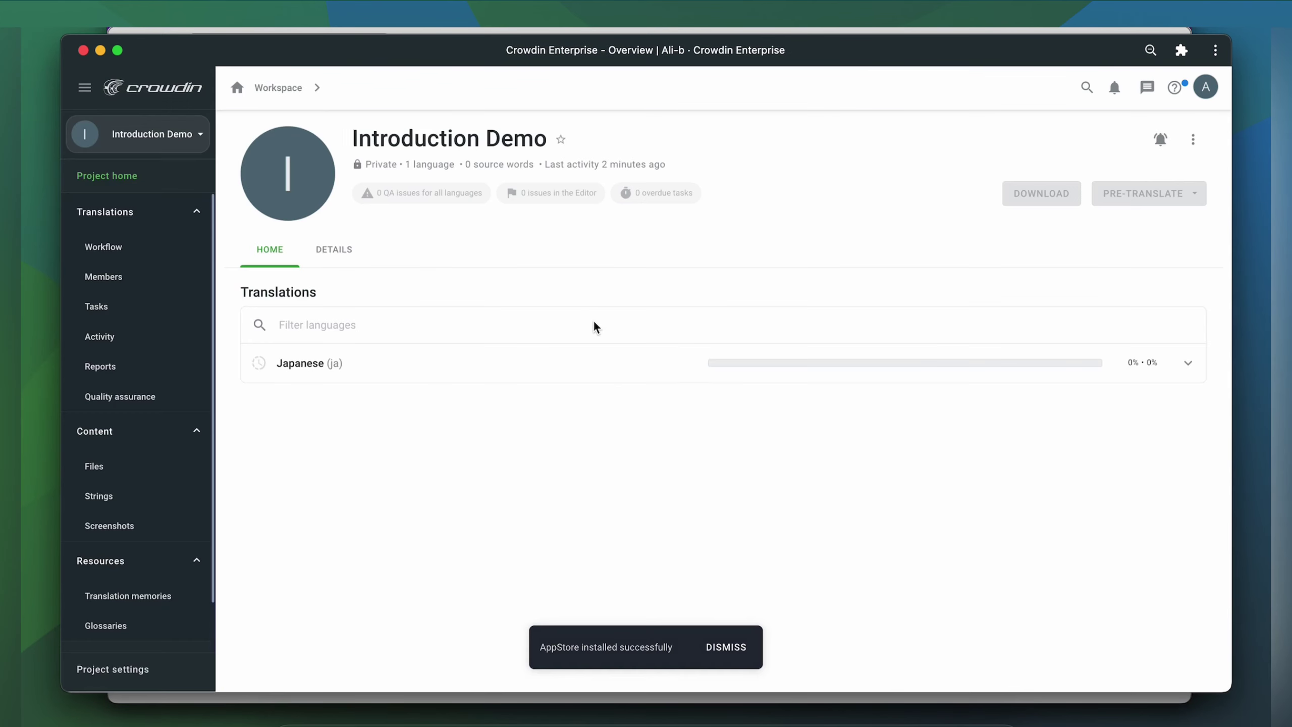
scroll(124, 504, down, 2)
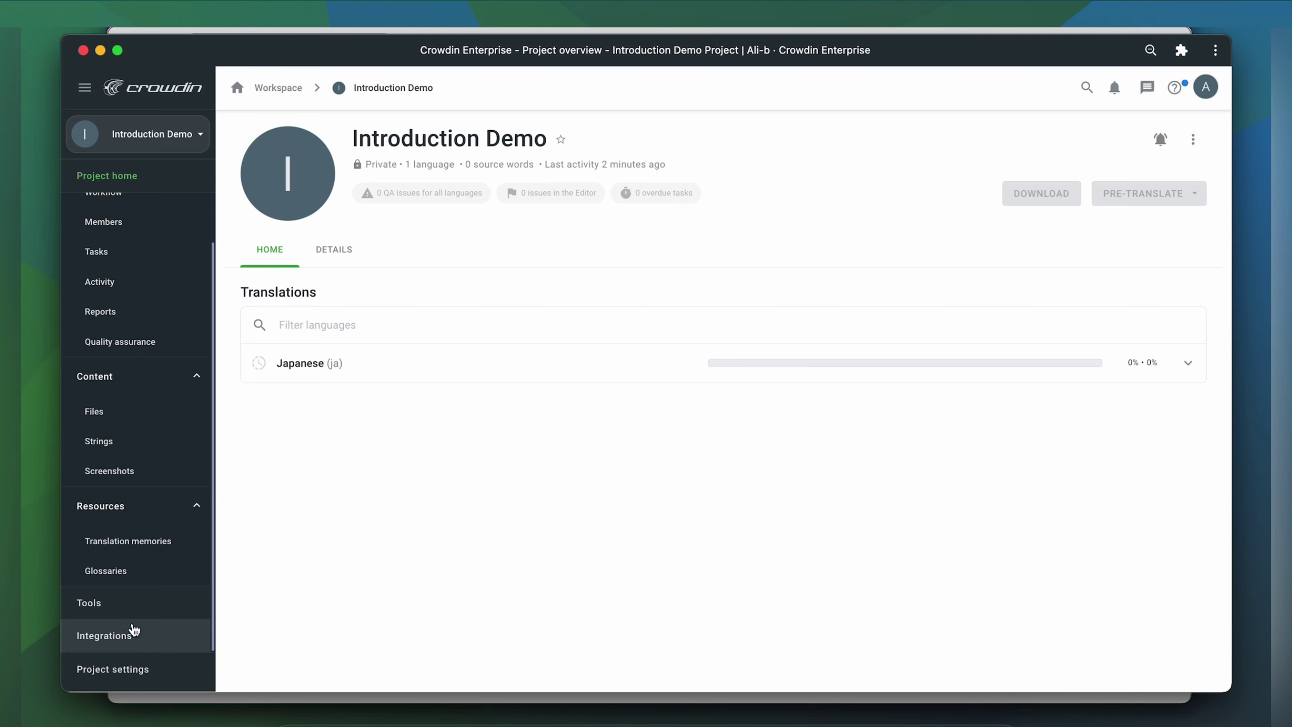
click(137, 643)
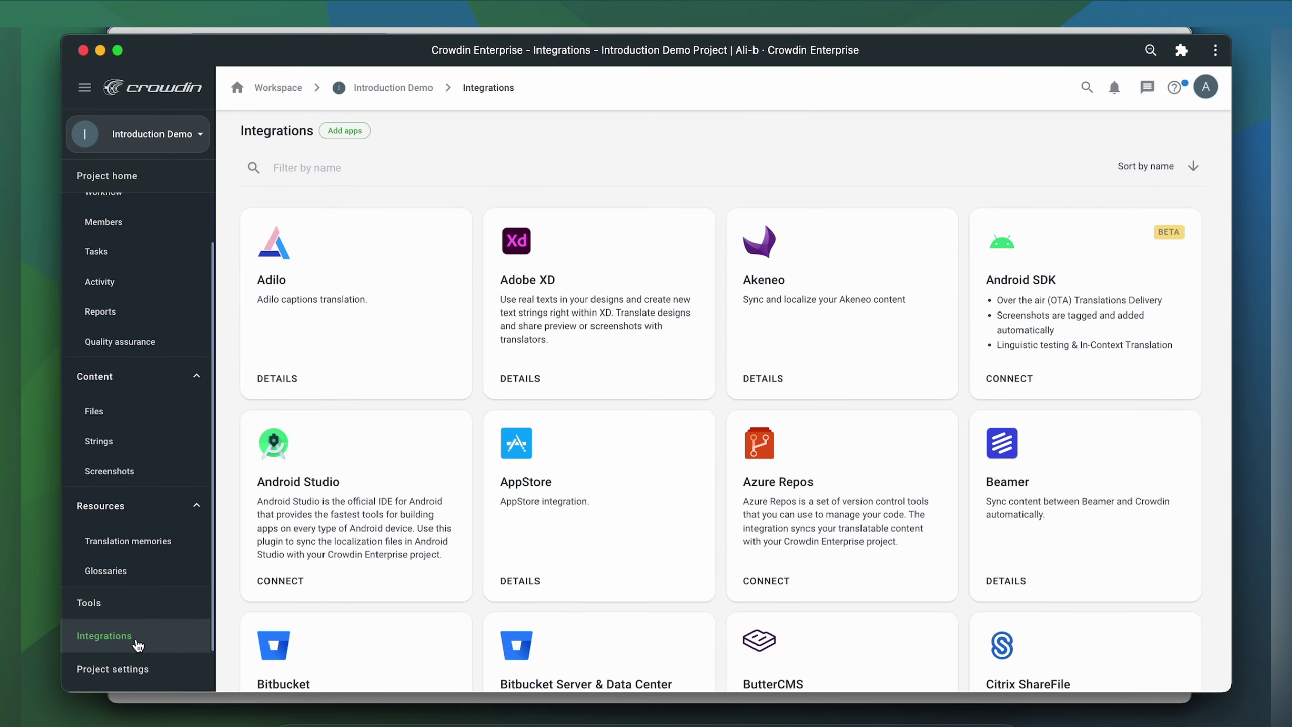
click(554, 503)
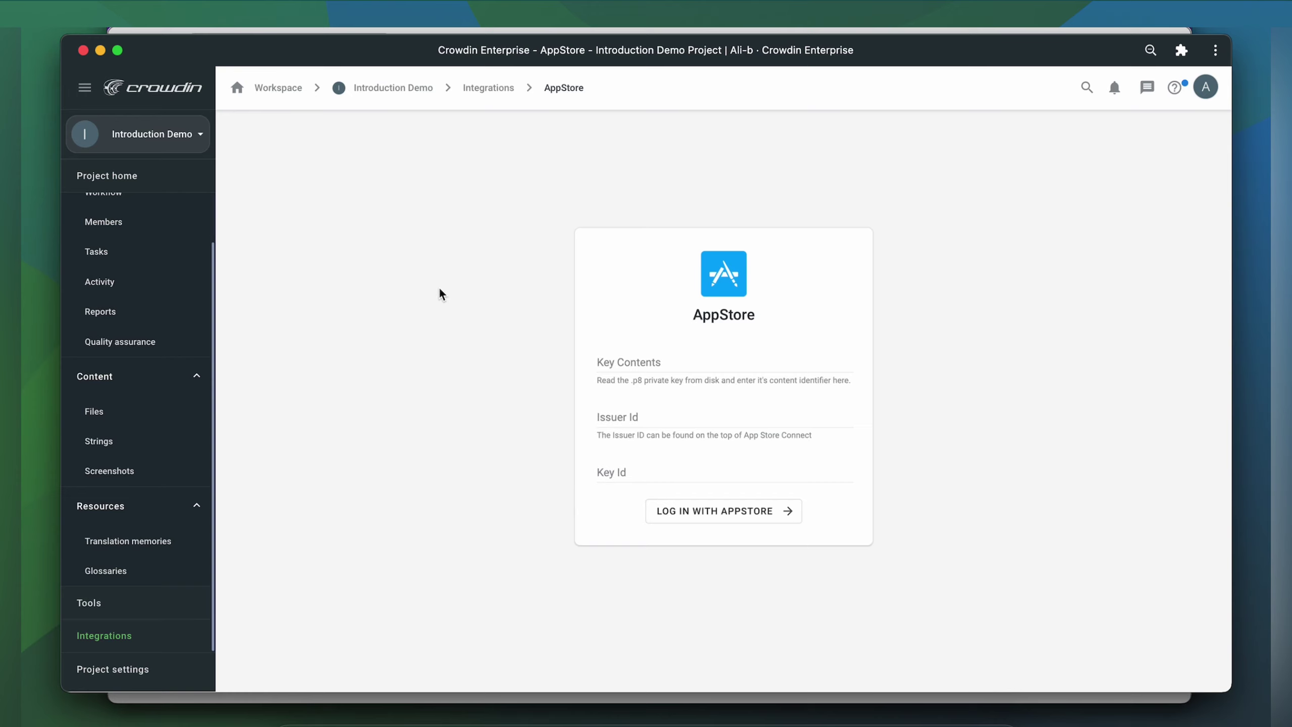
- Generate an App Store Connect API key named 'Crowdin Integration' with App Manager access
click(333, 31)
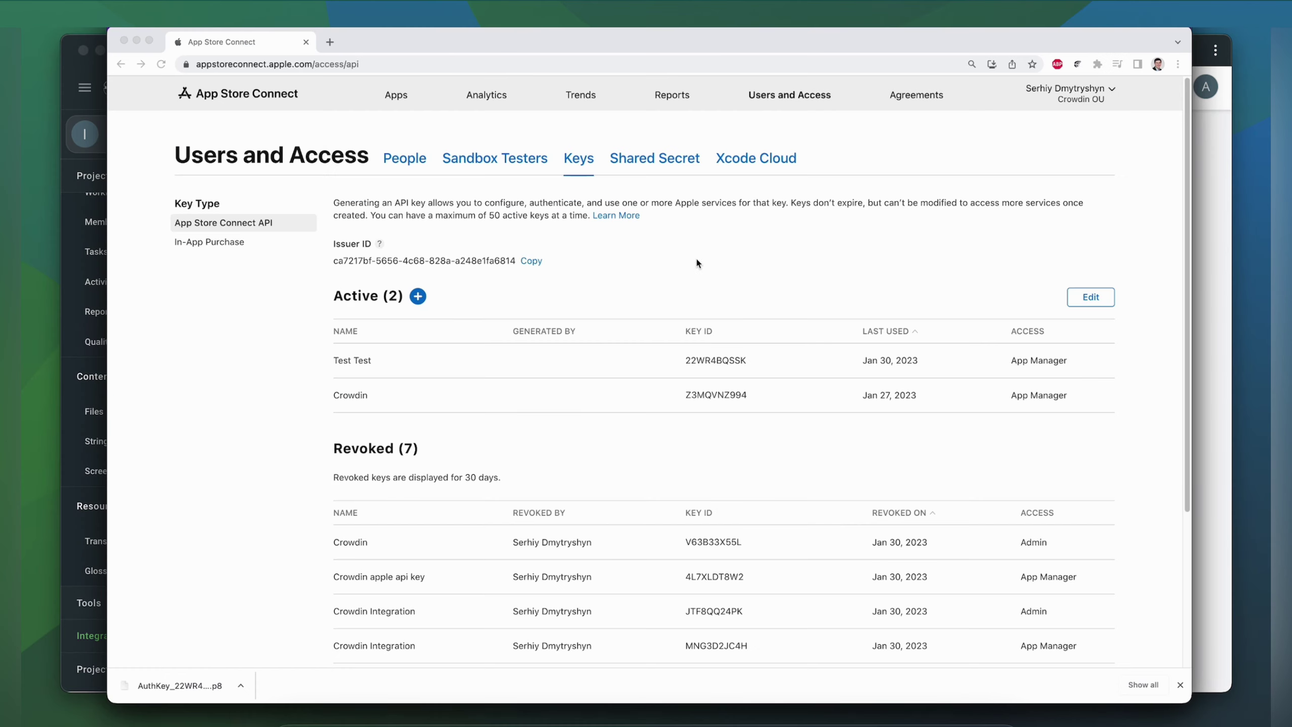
click(418, 296)
text(Crowdin Integration)
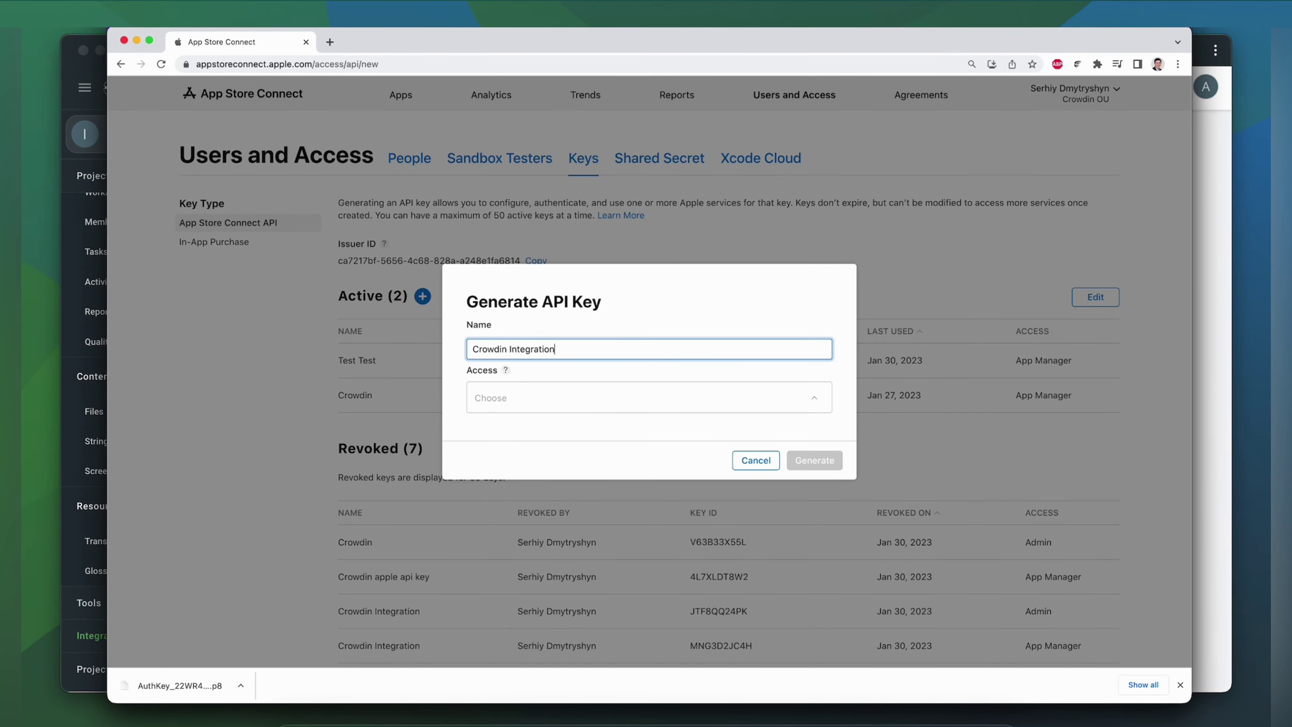
click(488, 400)
click(566, 444)
click(798, 463)
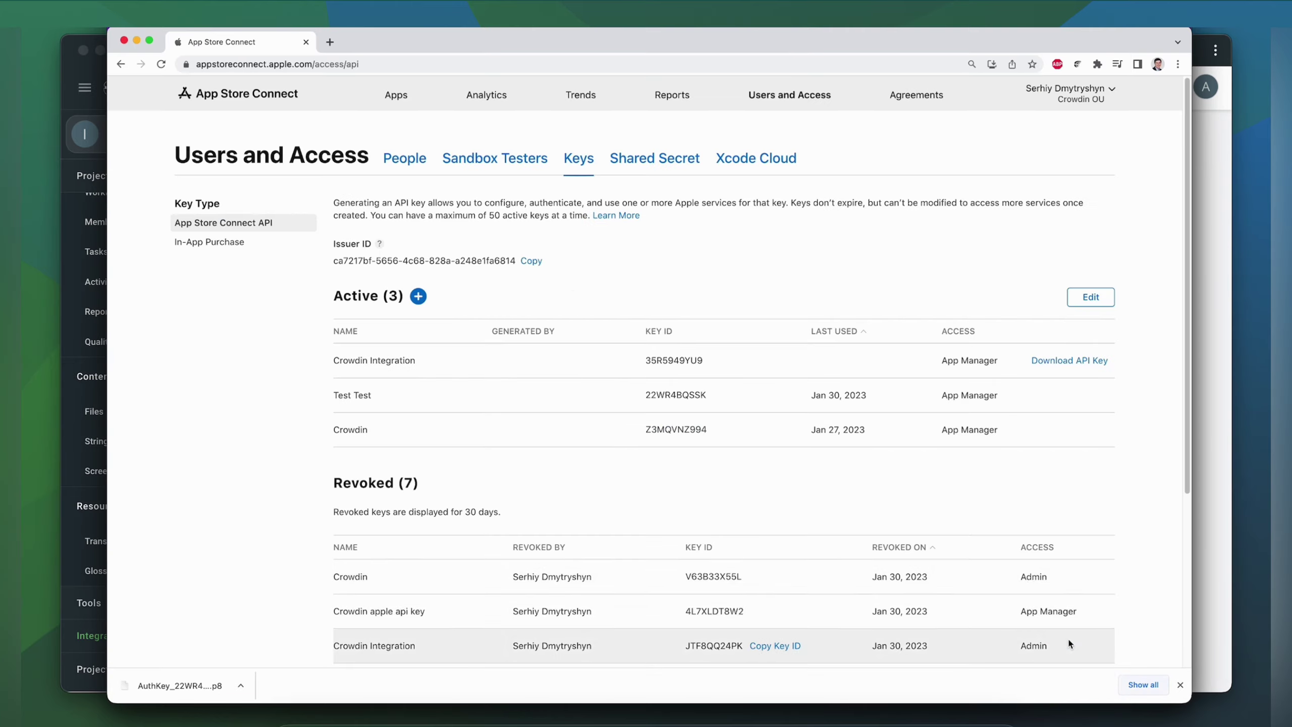
- Download the Crowdin Integration key's .p8 file and copy its Key ID
click(1067, 362)
click(857, 432)
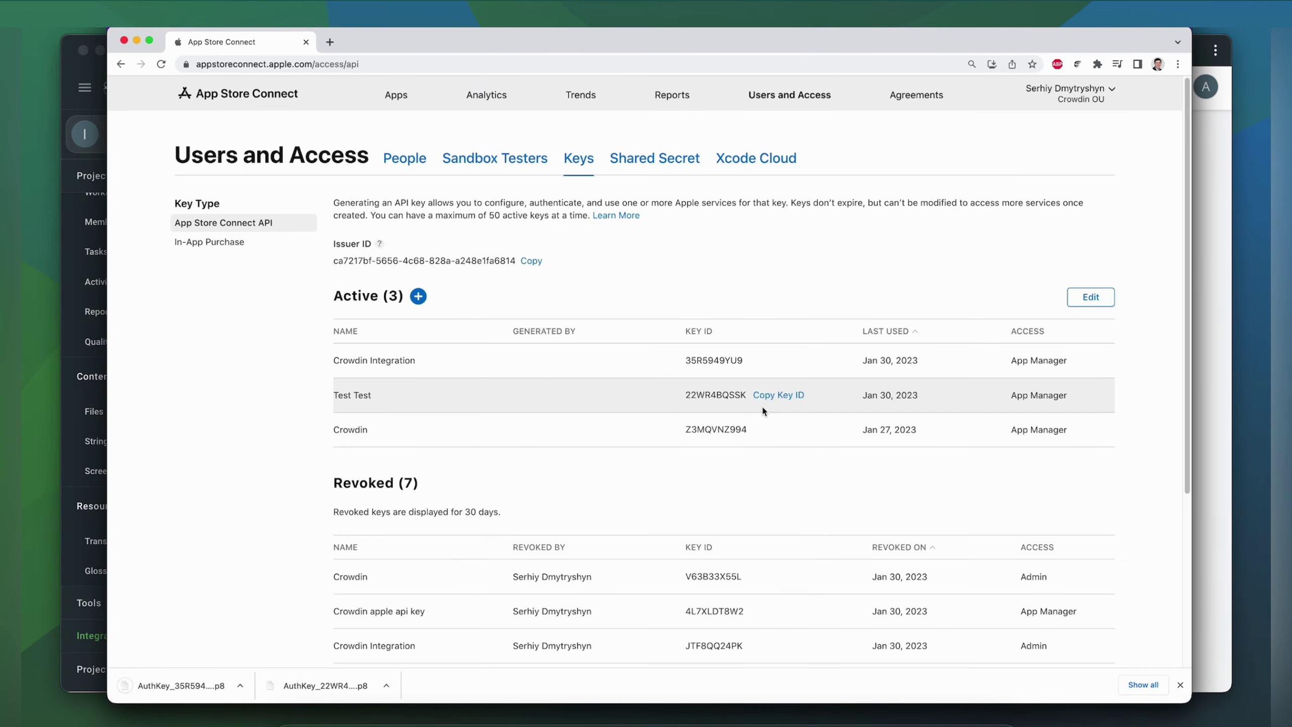
click(768, 361)
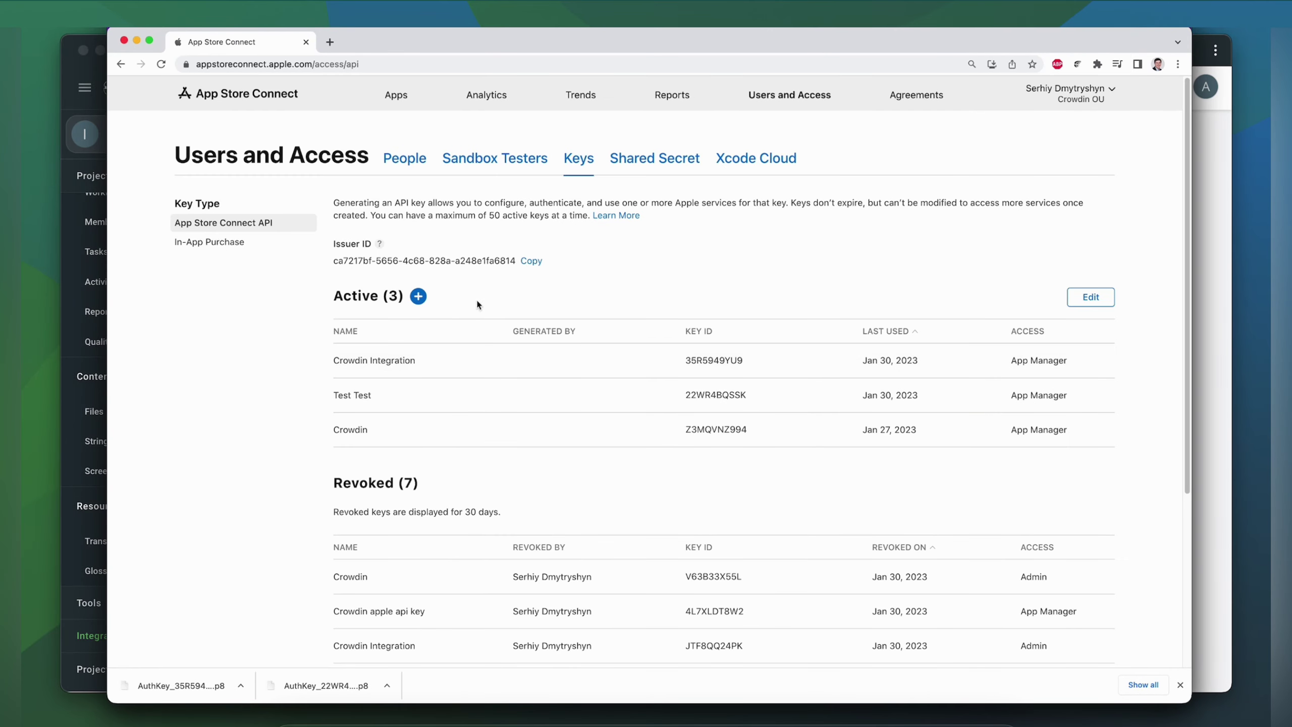
- Paste the Key ID, Issuer ID and .p8 key contents into Crowdin's AppStore form and log in
key(super+Tab)
click(660, 465)
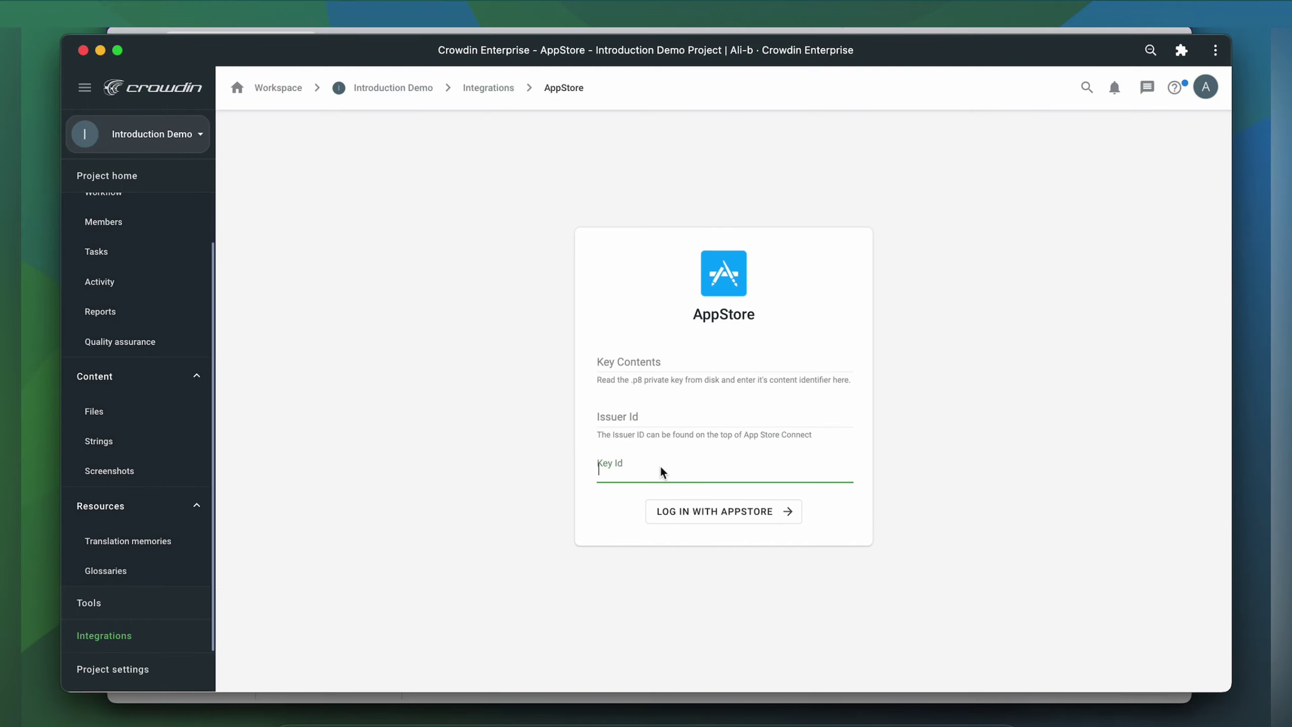
text(MLP8BD5WDZ)
click(616, 415)
text(ca7217bf-5656-4c68-828a-a248e1fa6814)
click(621, 362)
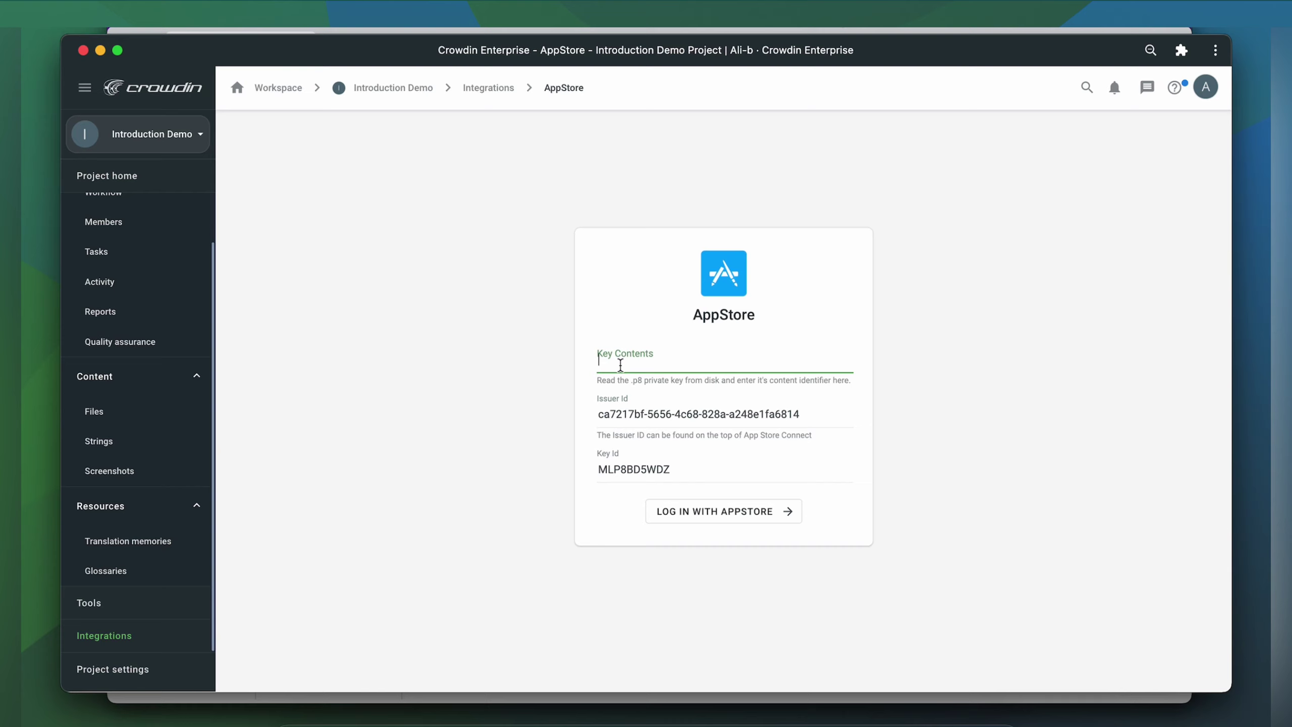
key(super+v)
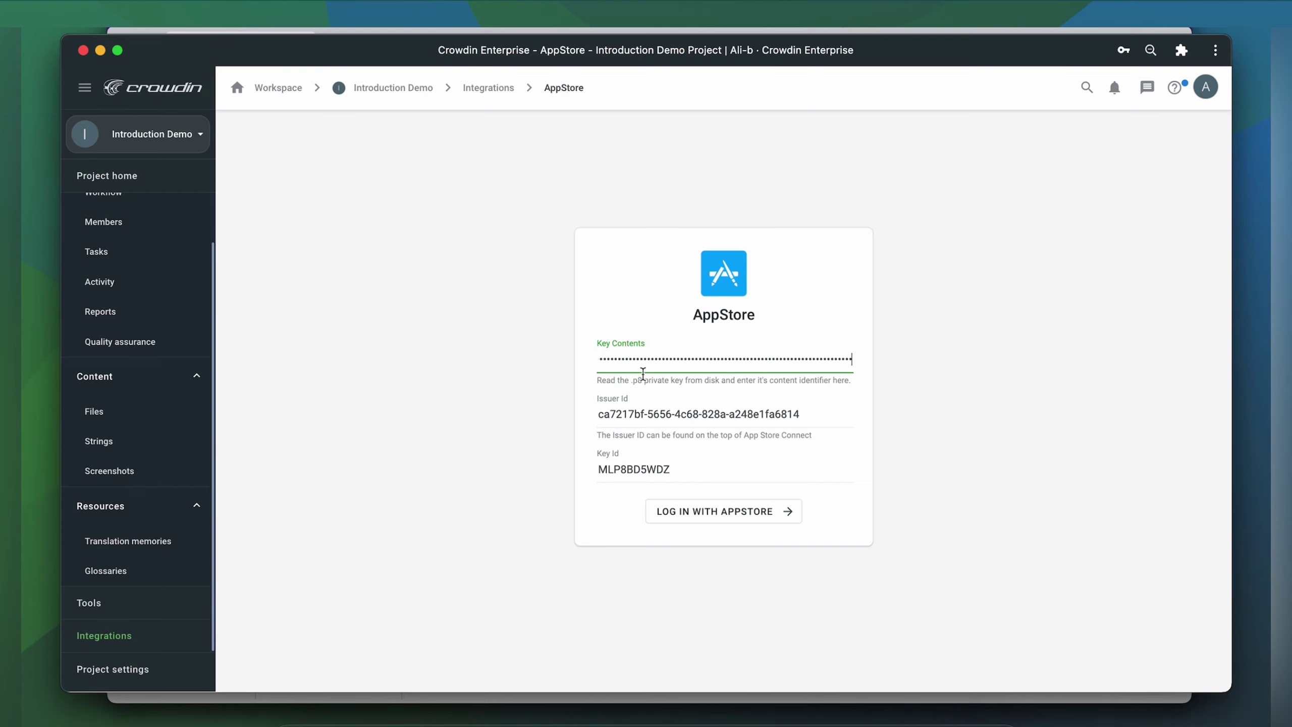
click(687, 504)
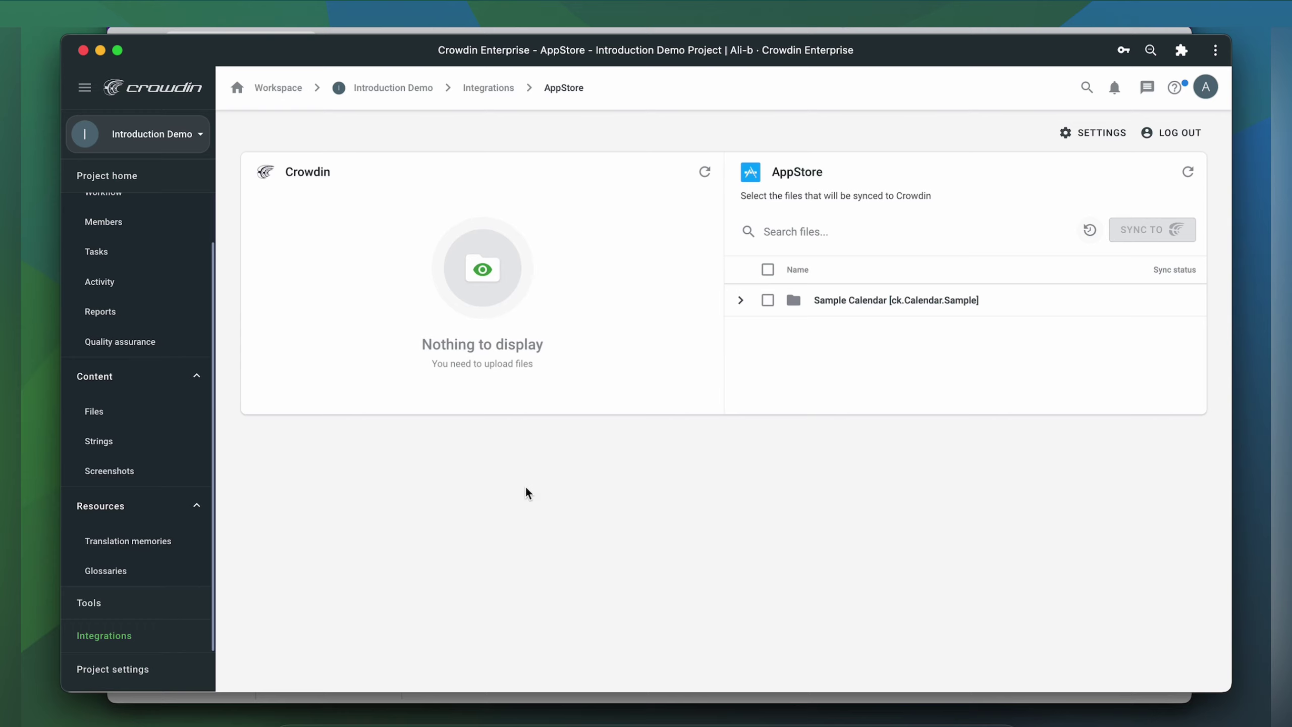
- Tick PREPARE_FOR_SUBMISSION under App Infos and 1.0 under Versions, then sync them to Crowdin
click(739, 305)
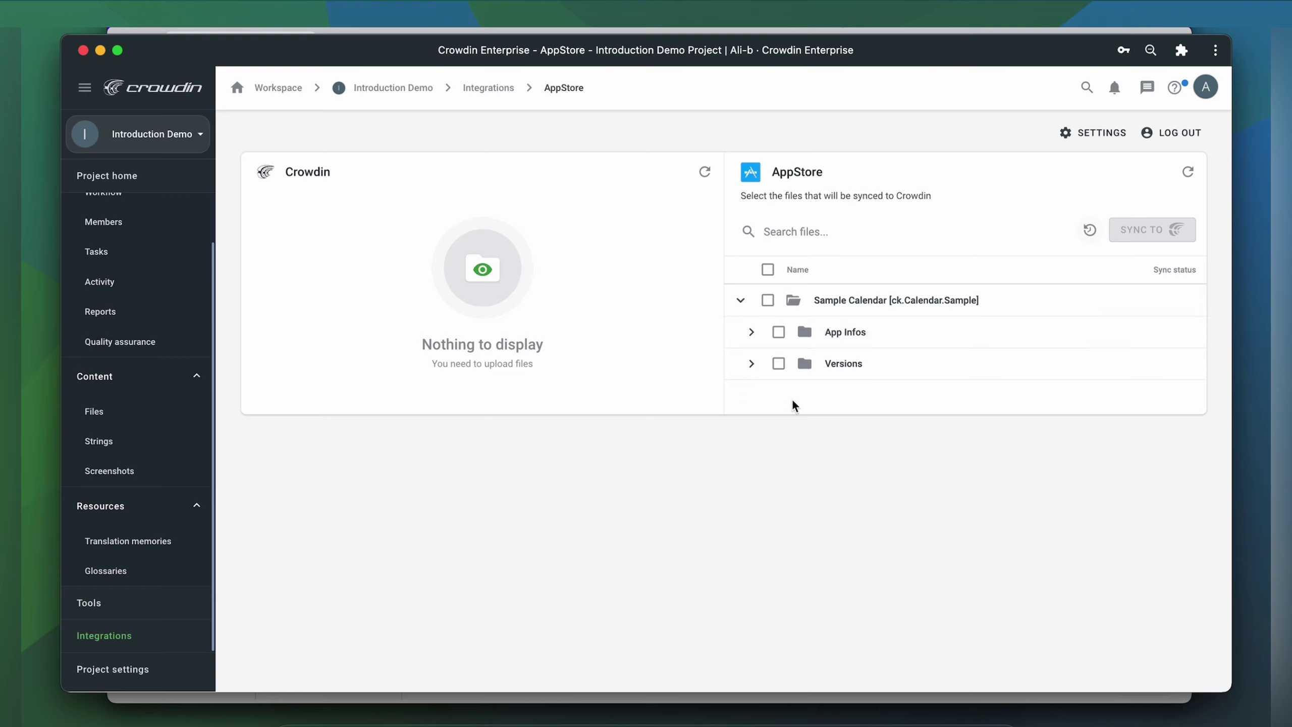
click(752, 332)
click(788, 363)
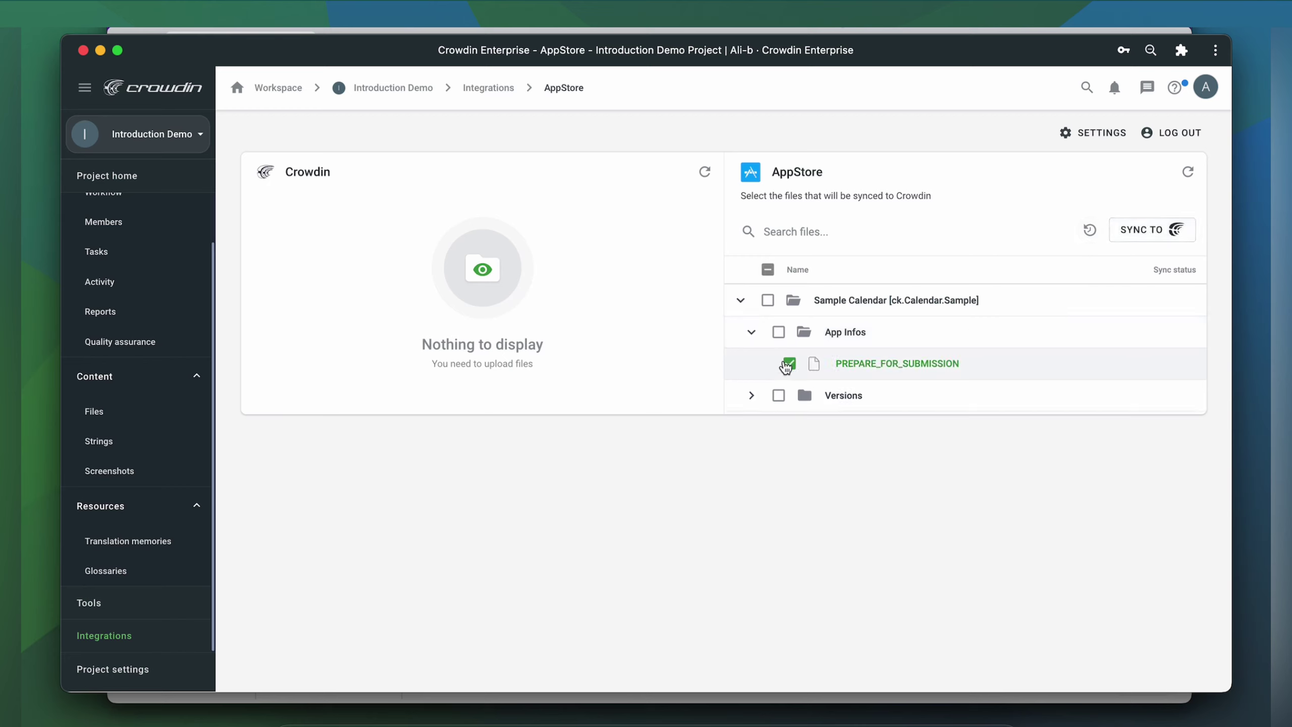
click(752, 396)
click(789, 427)
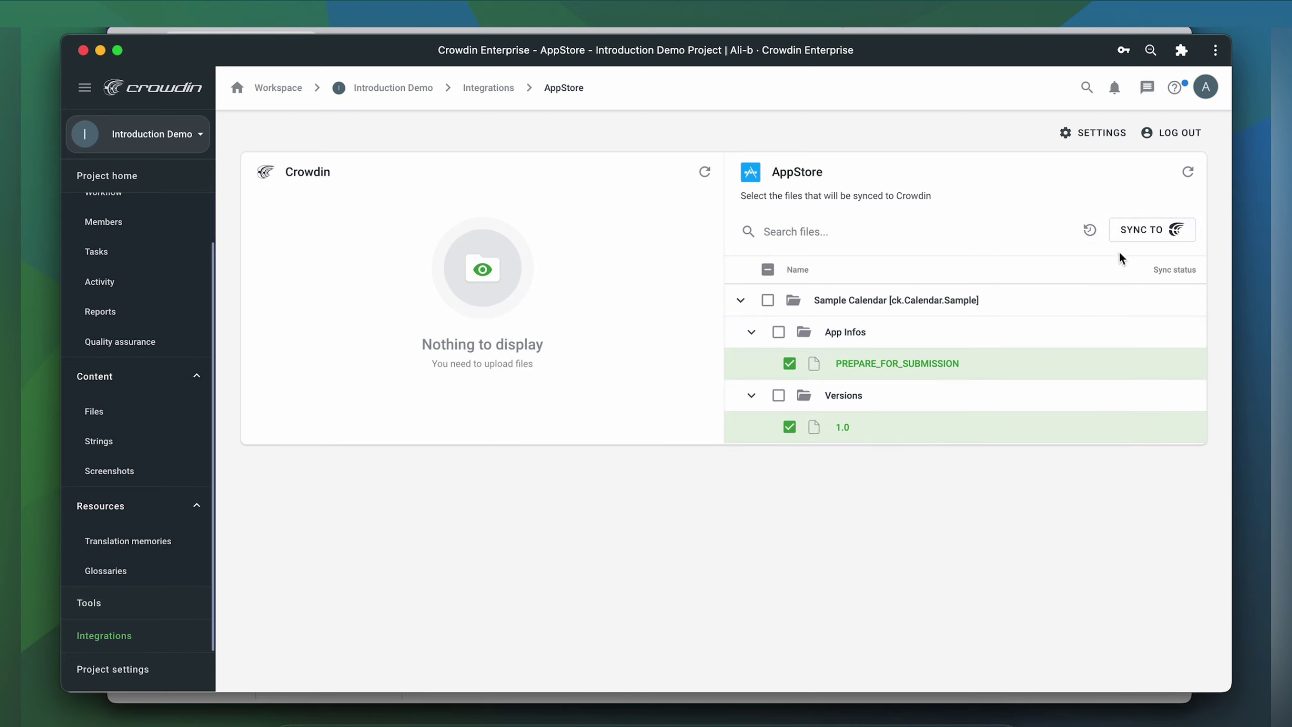
click(1151, 242)
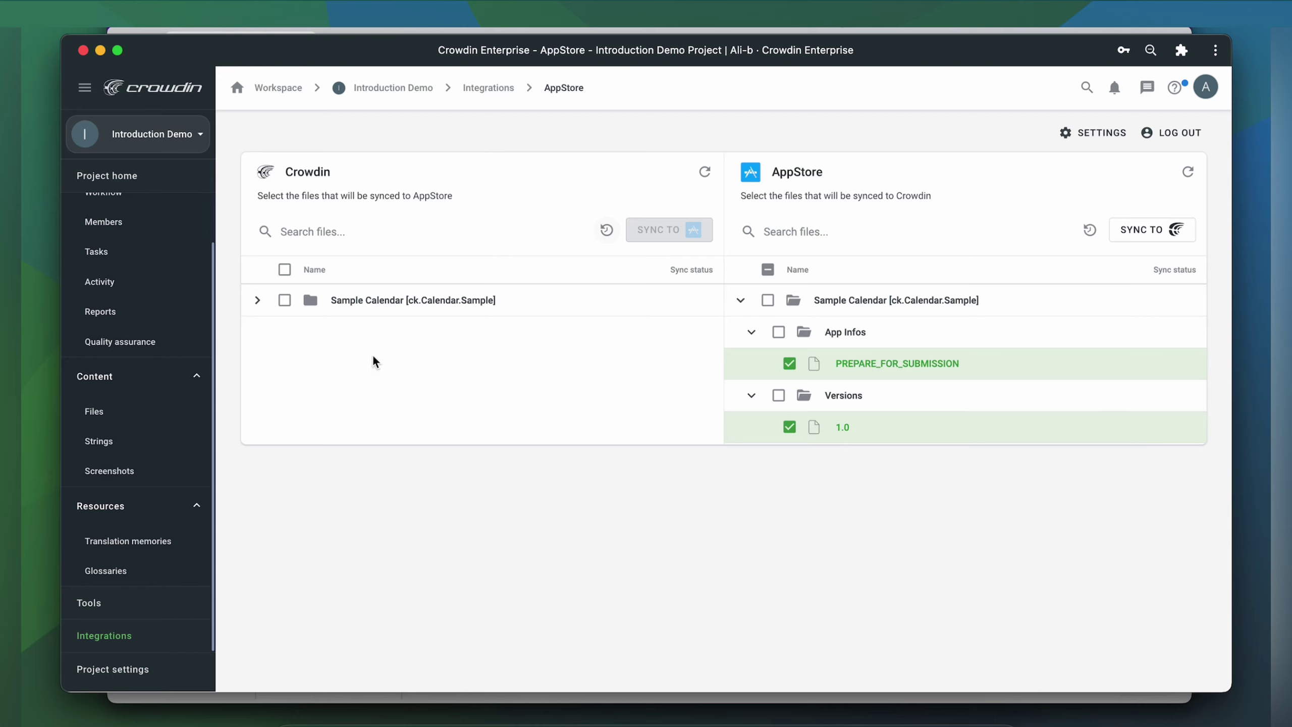
- Select the Japanese translations of PREPARE_FOR_SUBMISSION and 1.0 and sync them to AppStore
click(257, 300)
click(267, 331)
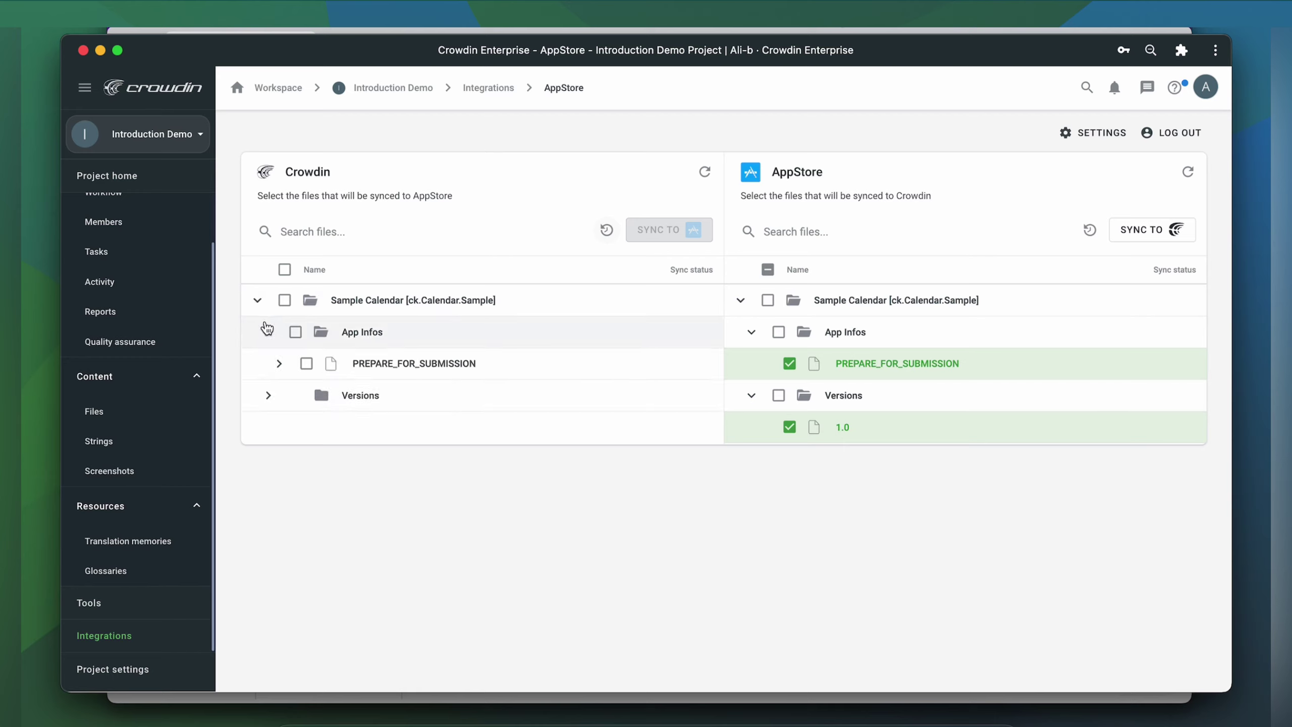
click(279, 363)
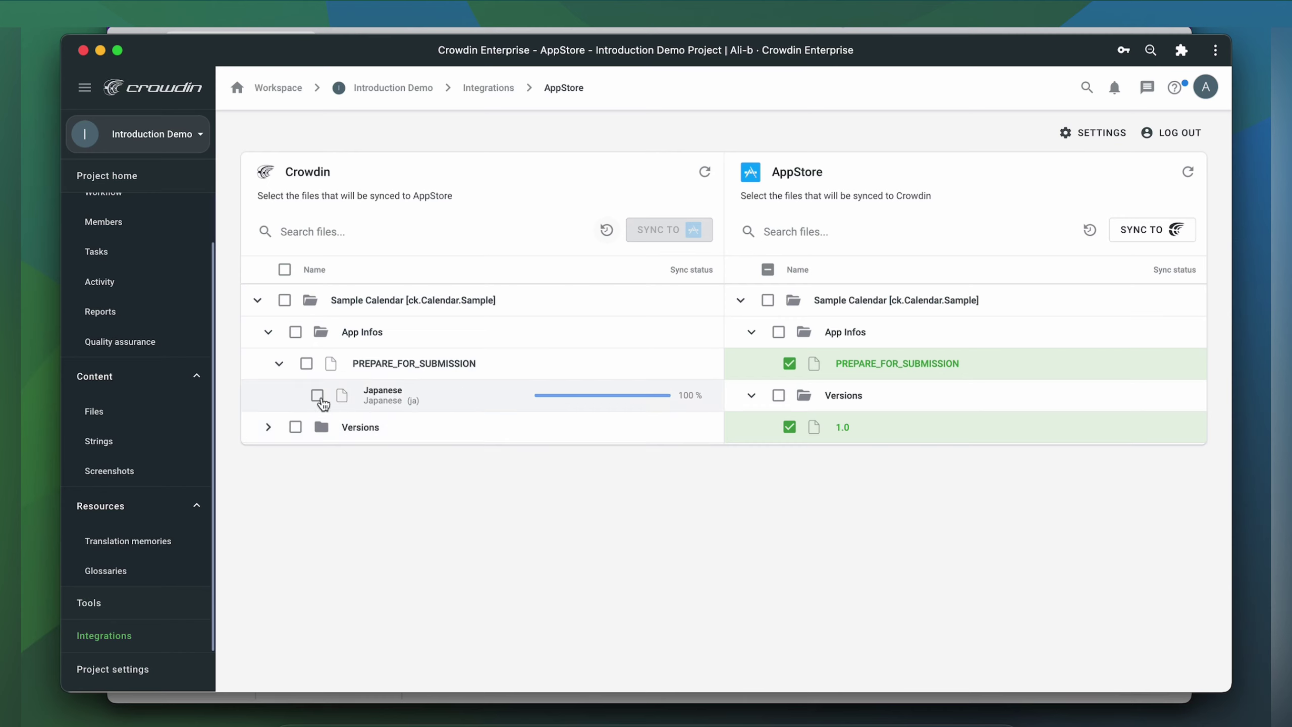
click(317, 396)
click(268, 427)
click(278, 459)
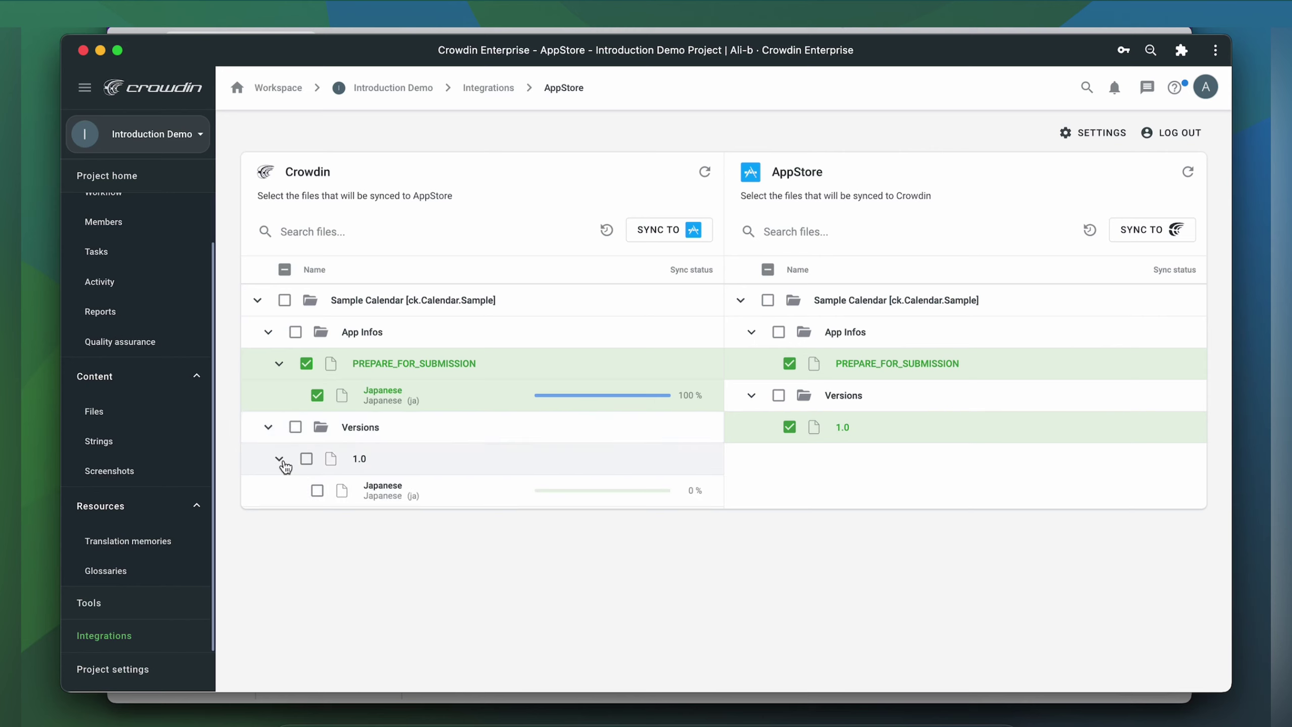
click(317, 491)
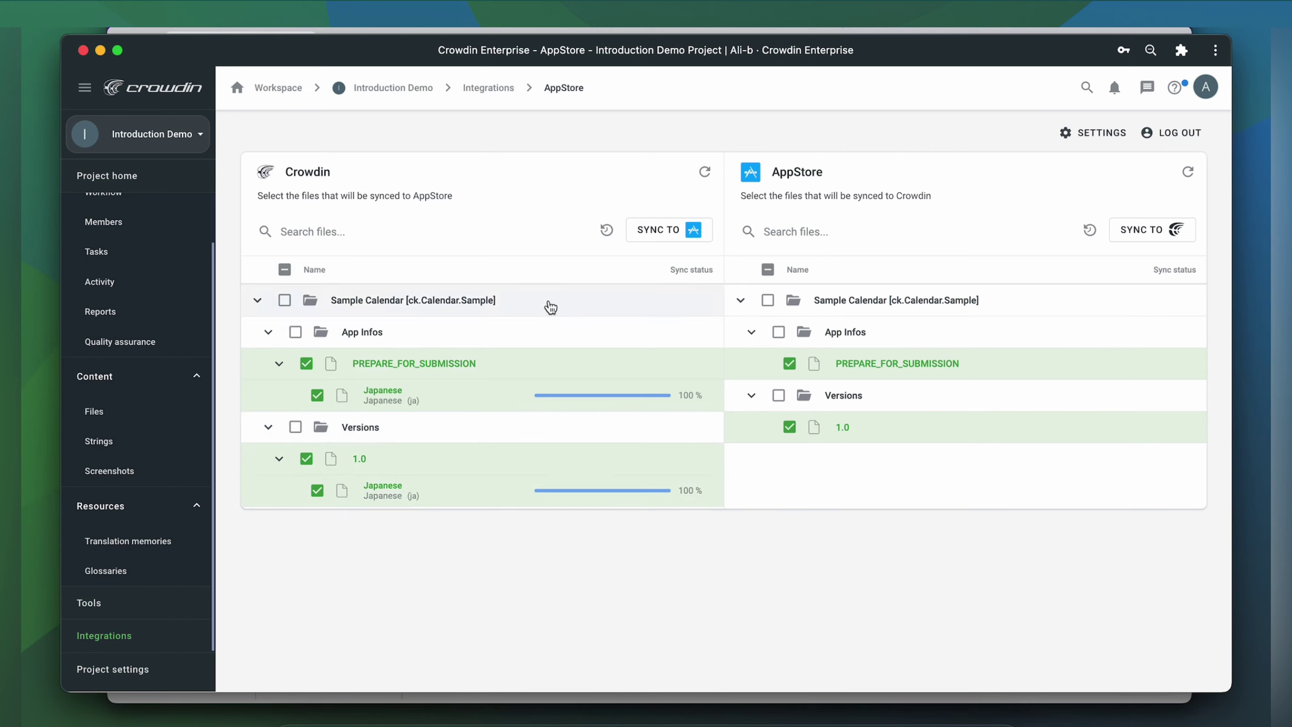
click(650, 237)
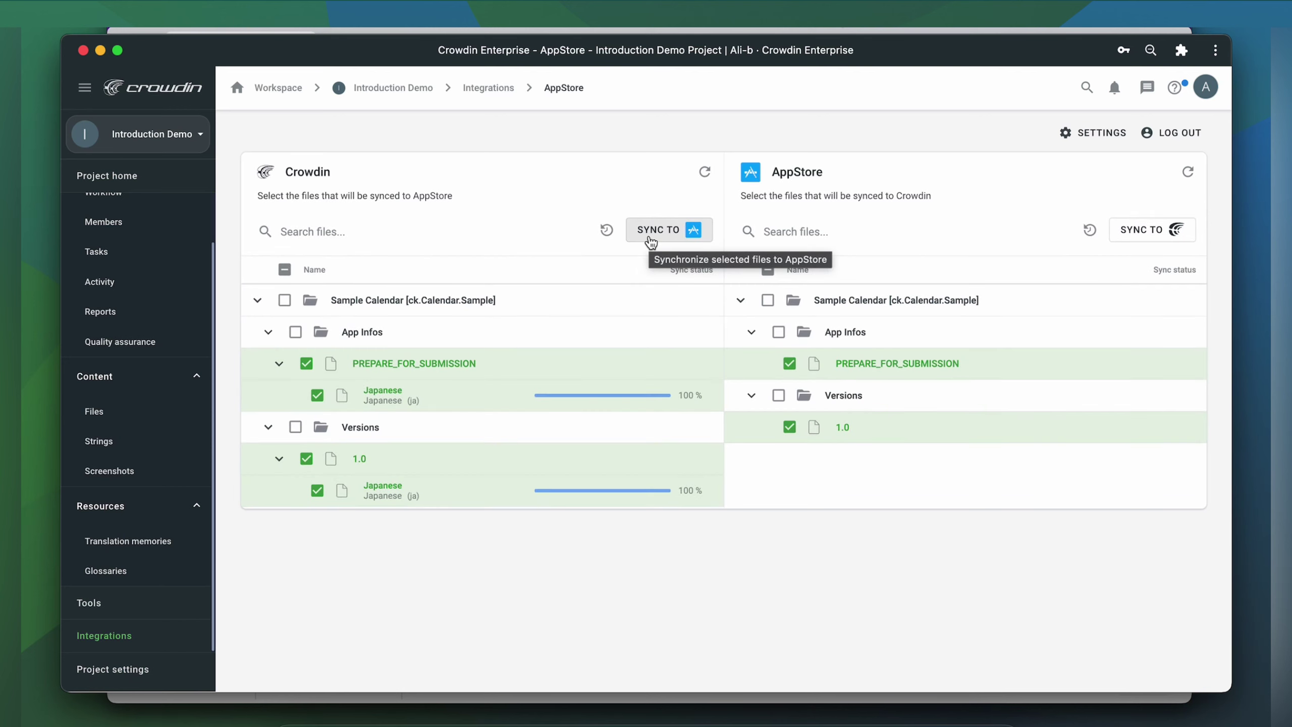
click(600, 31)
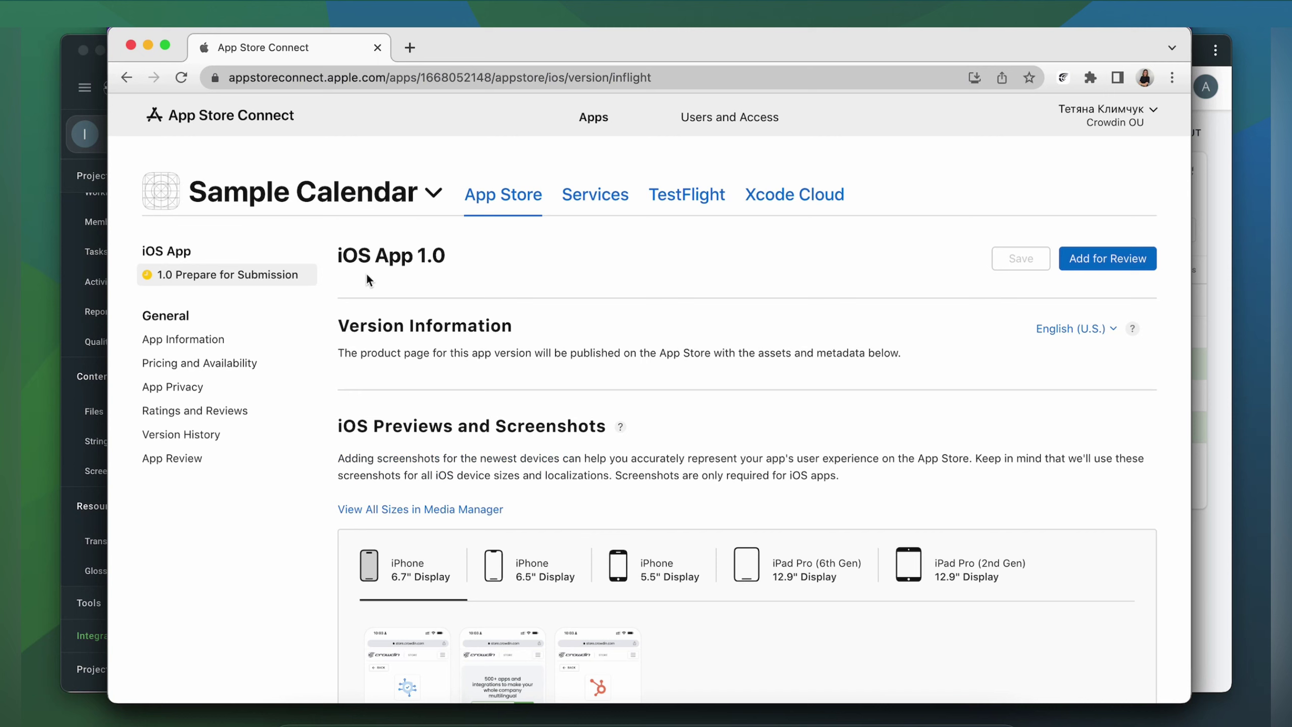
- Switch the Sample Calendar 1.0 page to Japanese and review the translated promotional text, description and keywords
click(1068, 330)
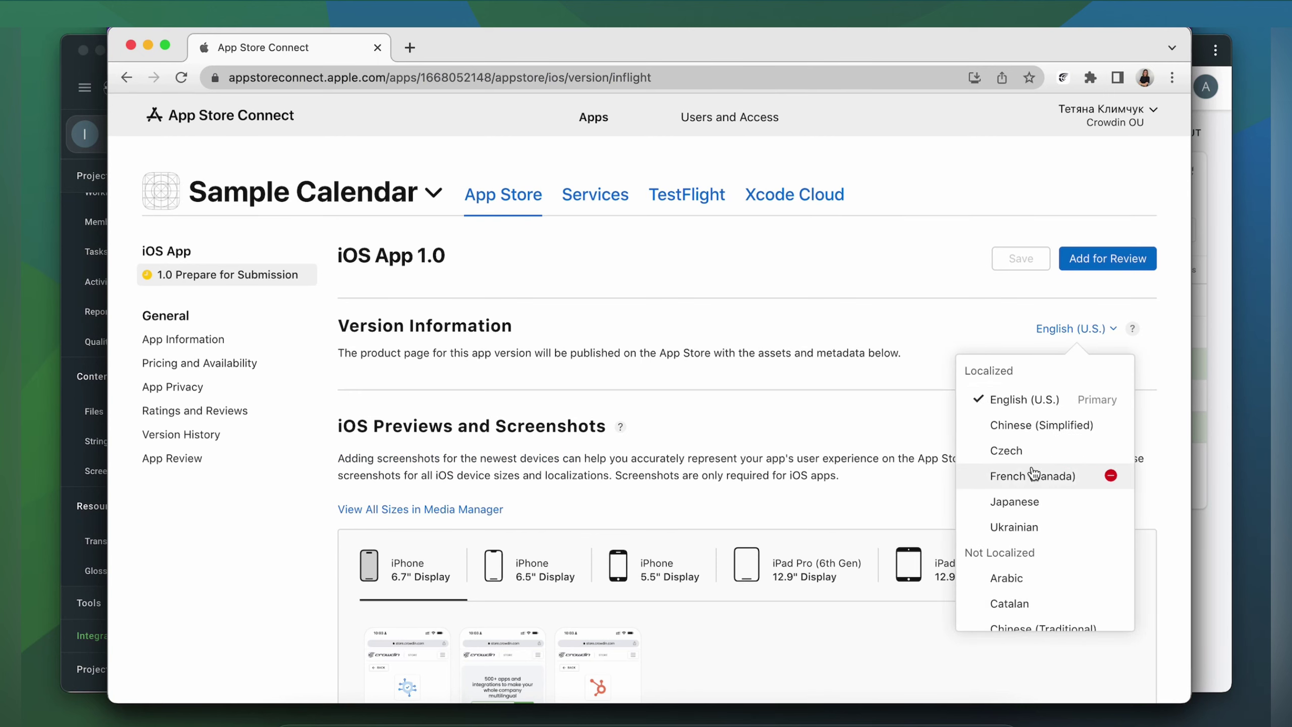
click(1025, 501)
scroll(1025, 499, down, 10)
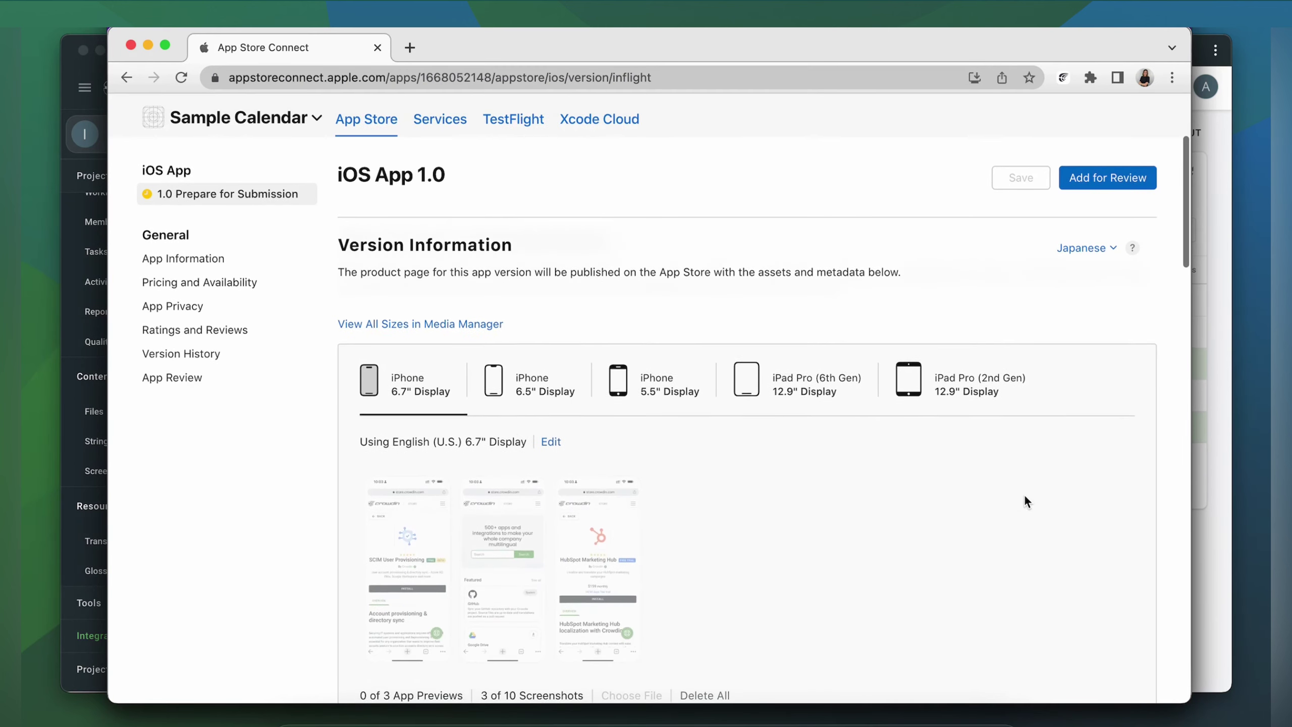
scroll(1025, 502, down, 10)
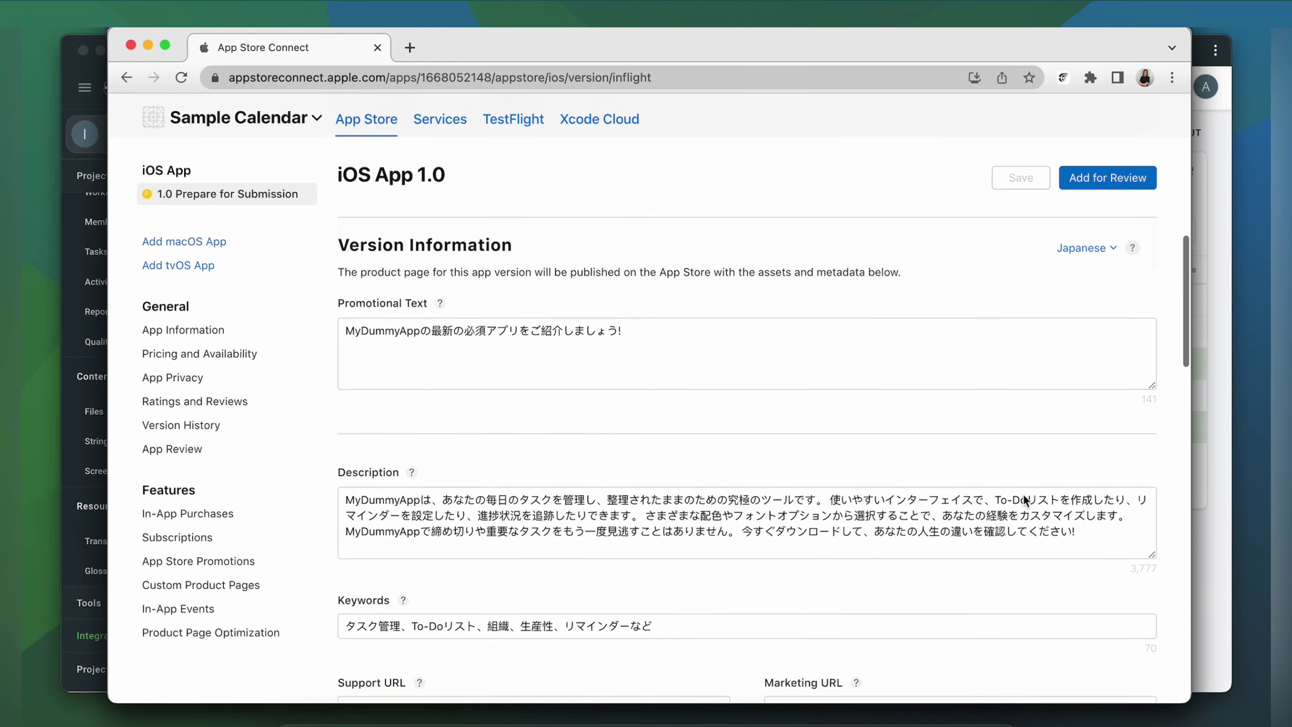